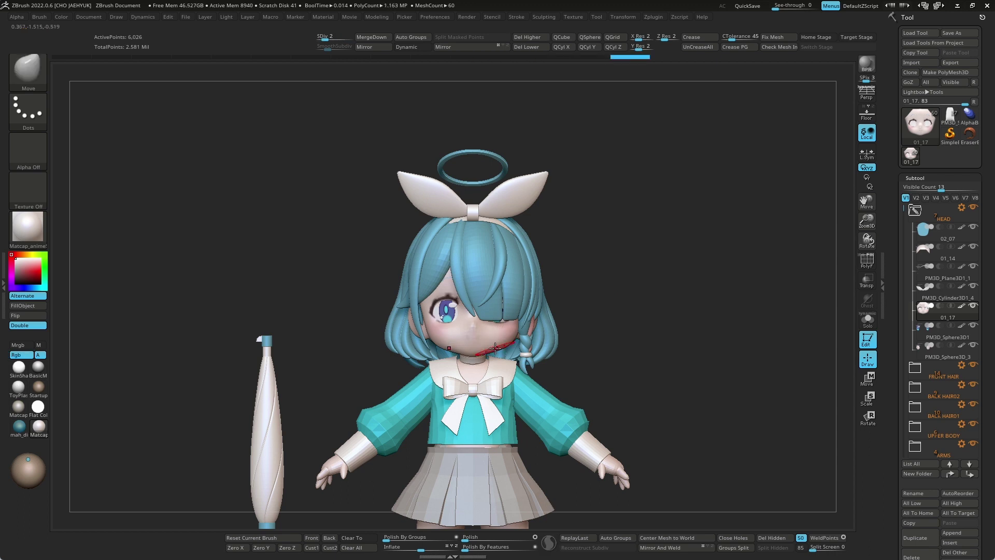
View the whole character at a three-quarter angle with Solo off, then open the Document menu
left_click_drag(657, 337, 685, 365)
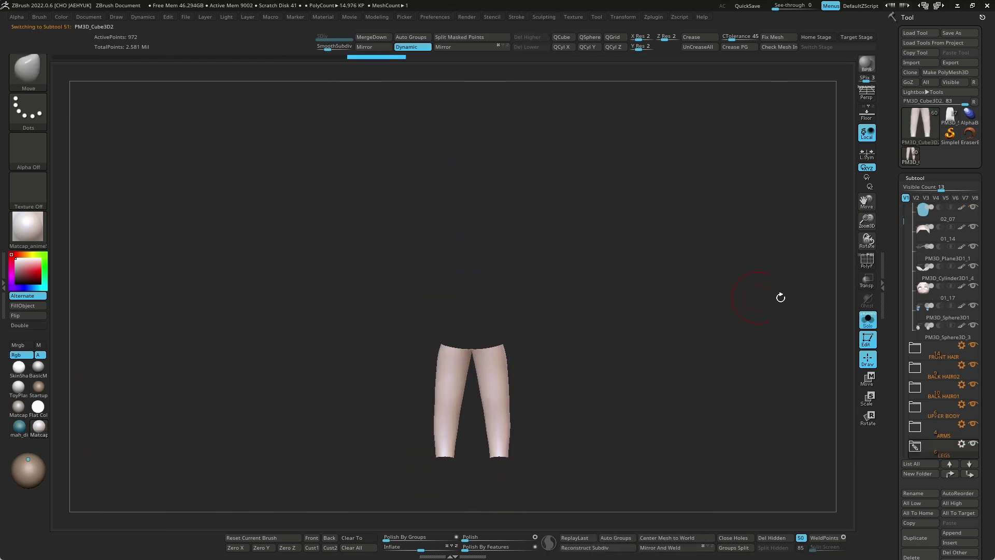
key("s")
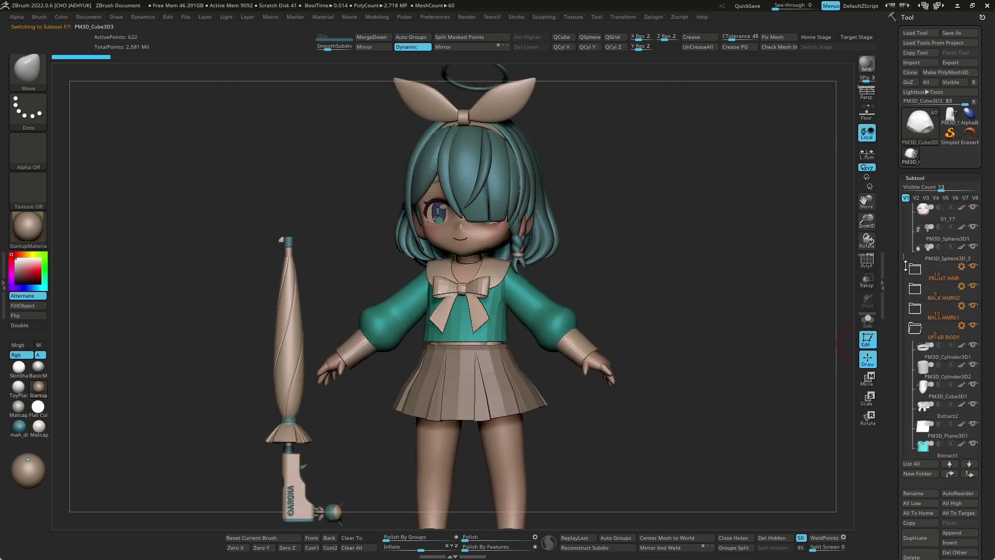
left_click_drag(684, 355, 579, 392)
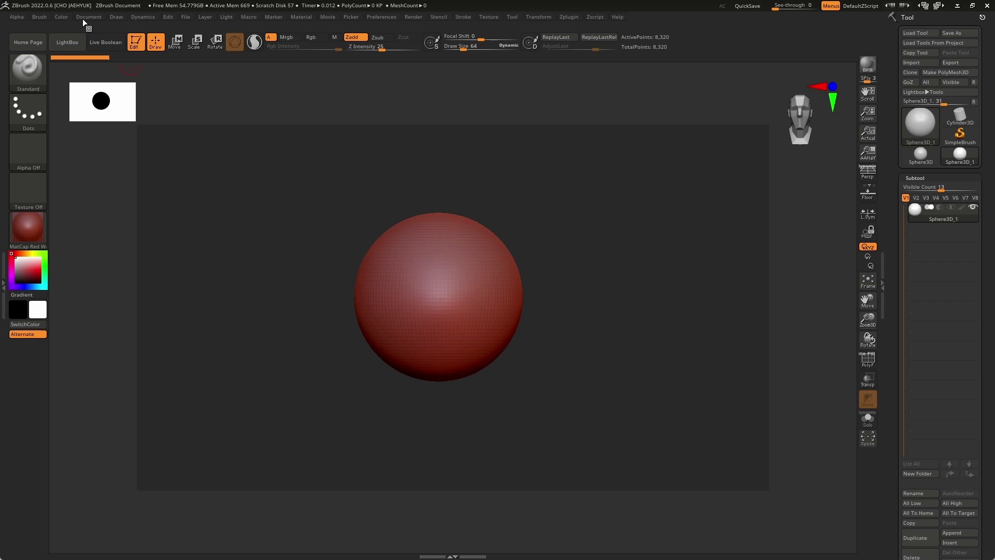
left_click(85, 17)
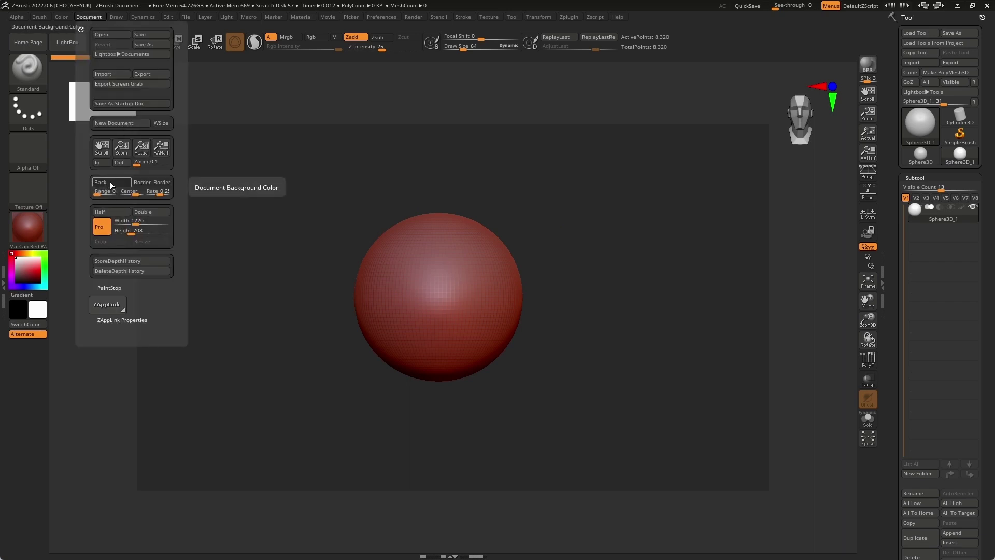
Set the document background to white, then pick dark and lighter greys from the interface
left_click(110, 181)
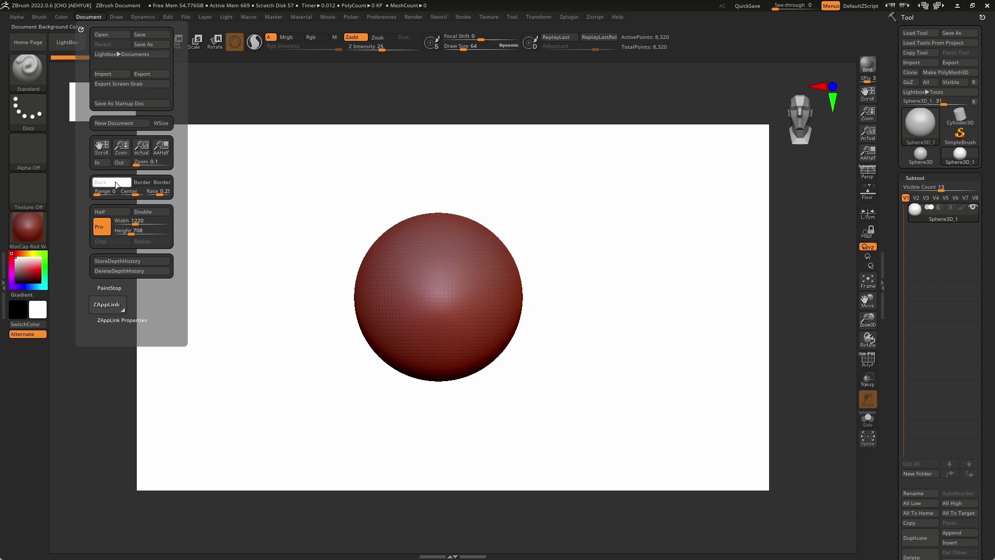
mouse_move(115, 181)
left_mouse_down()
mouse_move(285, 94)
mouse_move(683, 59)
left_mouse_up()
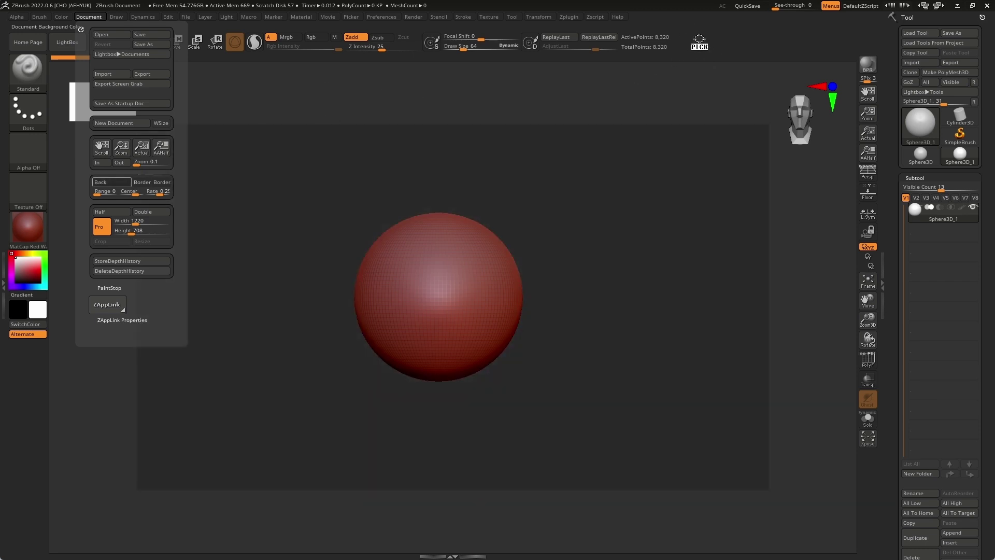
mouse_move(683, 59)
left_mouse_down()
mouse_move(143, 181)
mouse_move(588, 61)
mouse_move(465, 115)
mouse_move(439, 115)
mouse_move(832, 86)
mouse_move(832, 101)
mouse_move(801, 109)
mouse_move(723, 52)
mouse_move(296, 108)
mouse_move(434, 262)
mouse_move(560, 71)
left_mouse_up()
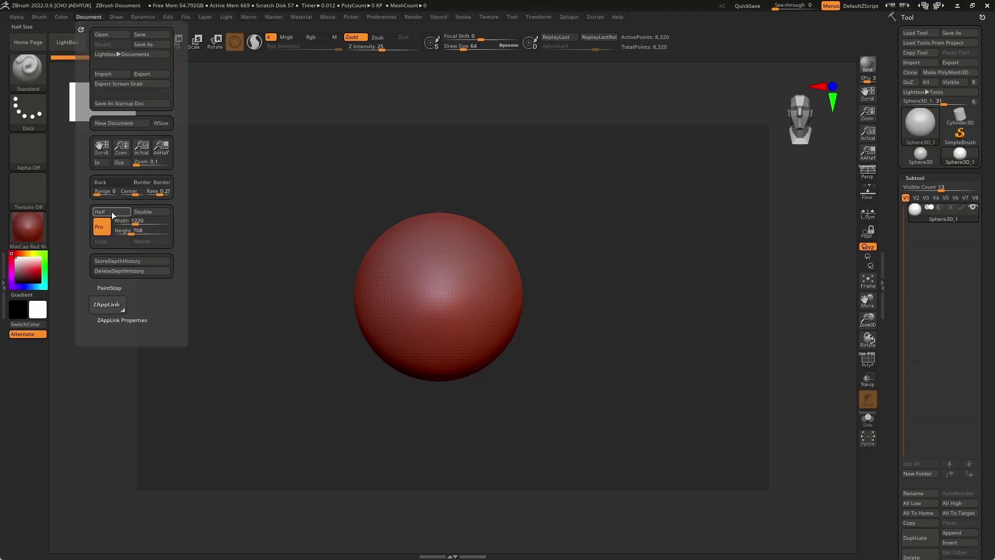
Double the document size, then redraw the sphere at canvas centre in Edit mode
left_click(148, 213)
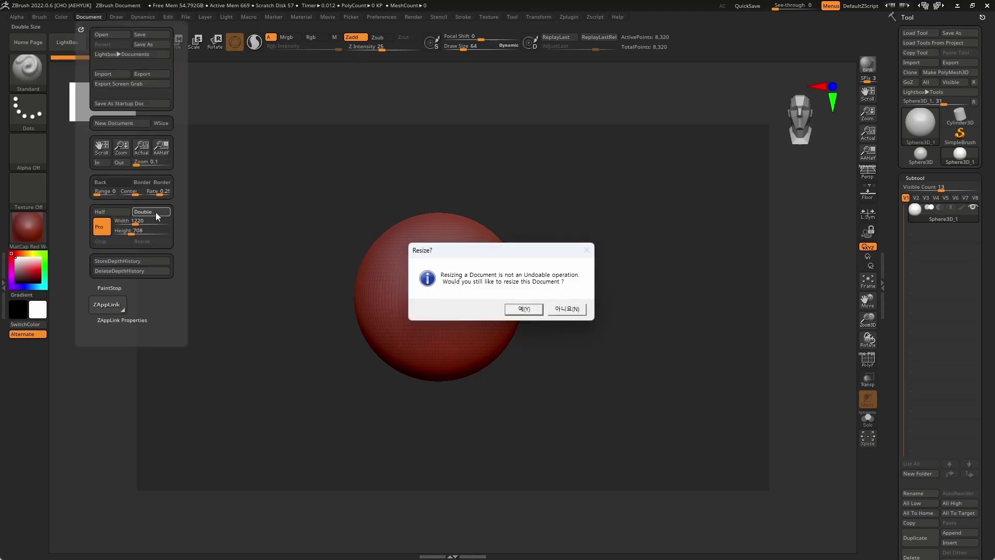
left_click(523, 310)
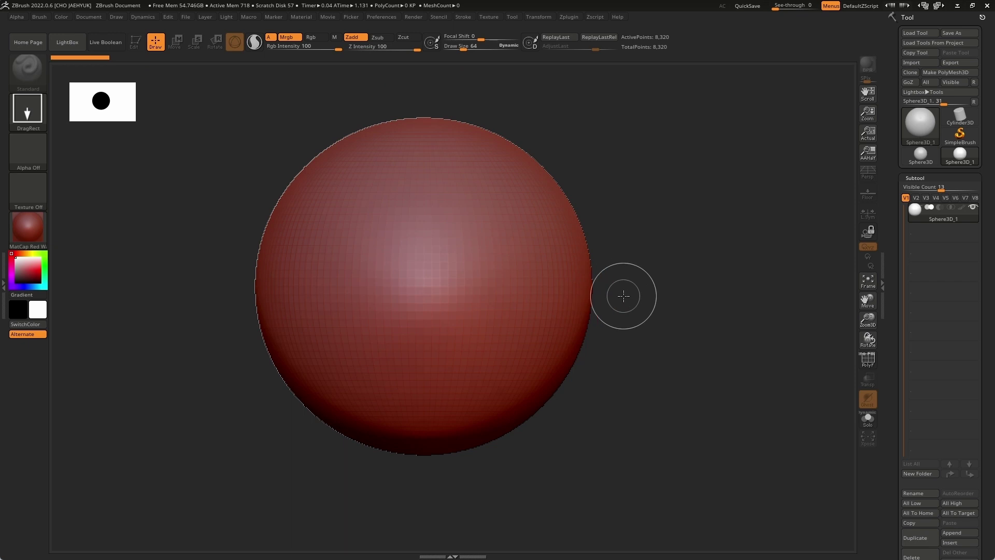
key("ctrl+n")
mouse_move(422, 279)
left_mouse_down()
mouse_move(630, 307)
mouse_move(661, 340)
left_mouse_up()
key("t")
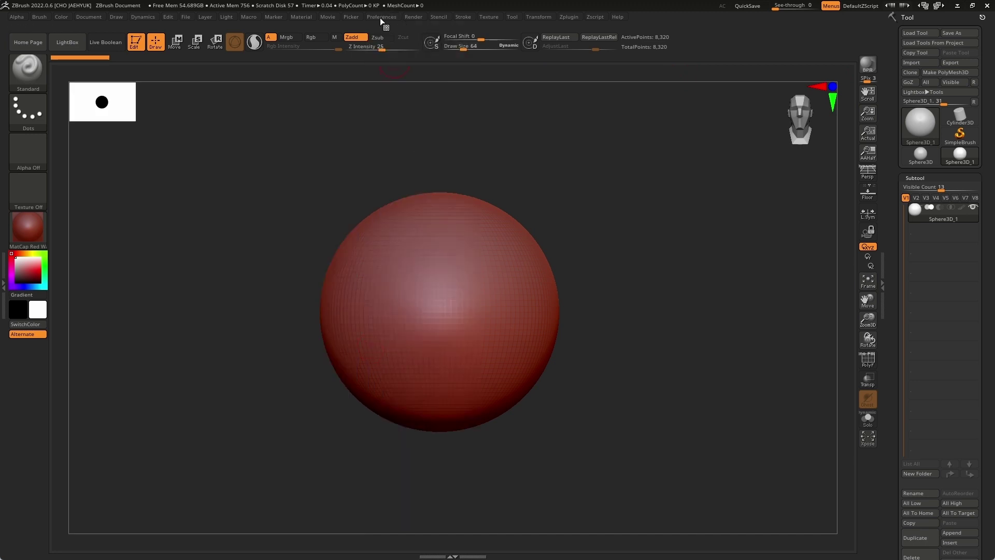
Turn off the navigation Thumbnail and the CamView orientation head in Preferences
left_click(381, 17)
left_click(401, 425)
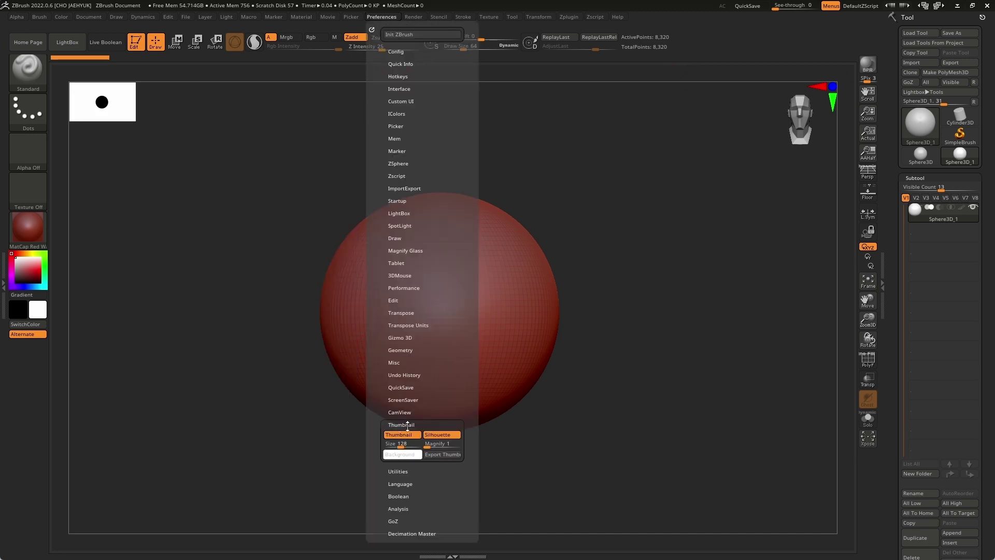
left_click(403, 435)
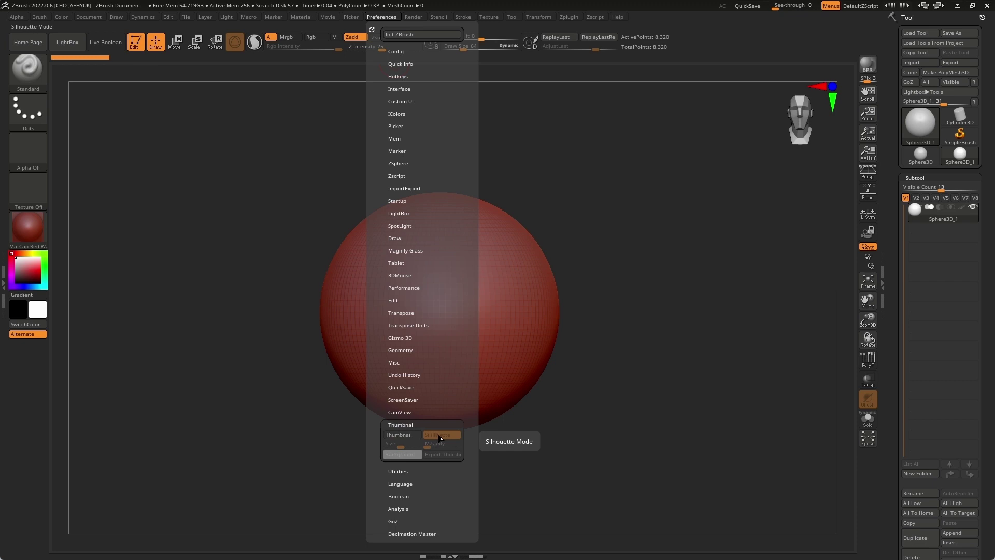
left_click(410, 413)
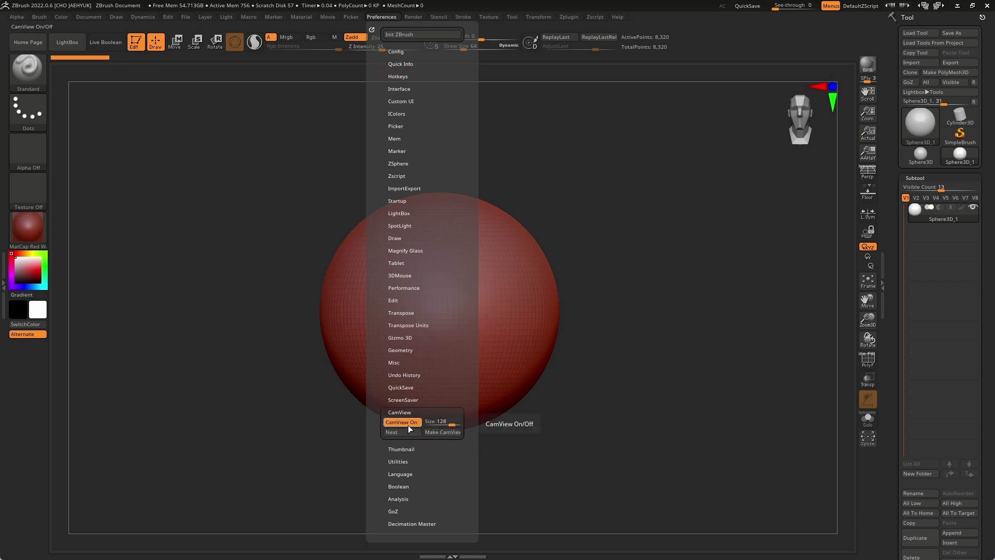
left_click(409, 422)
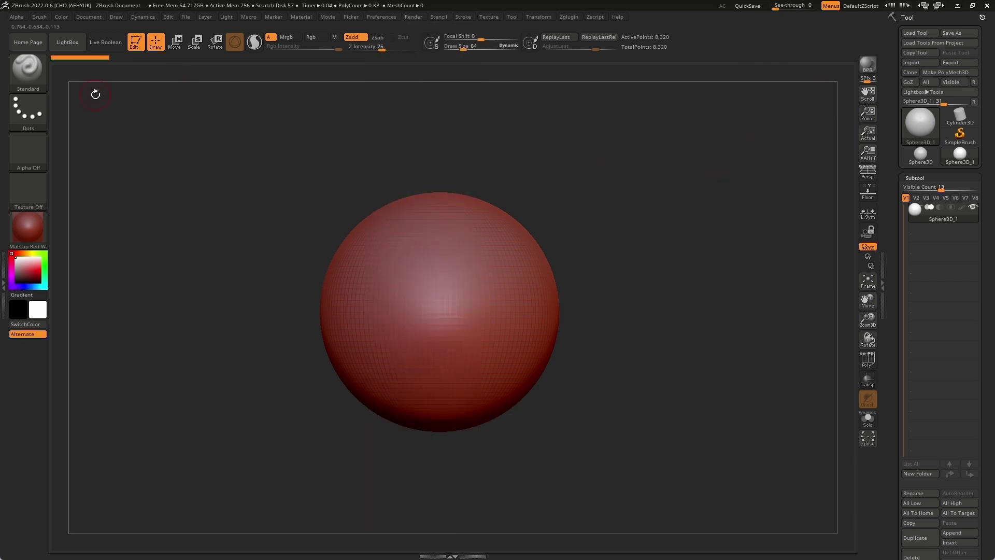
Expand the Config and Interface sections of Preferences
left_click(380, 17)
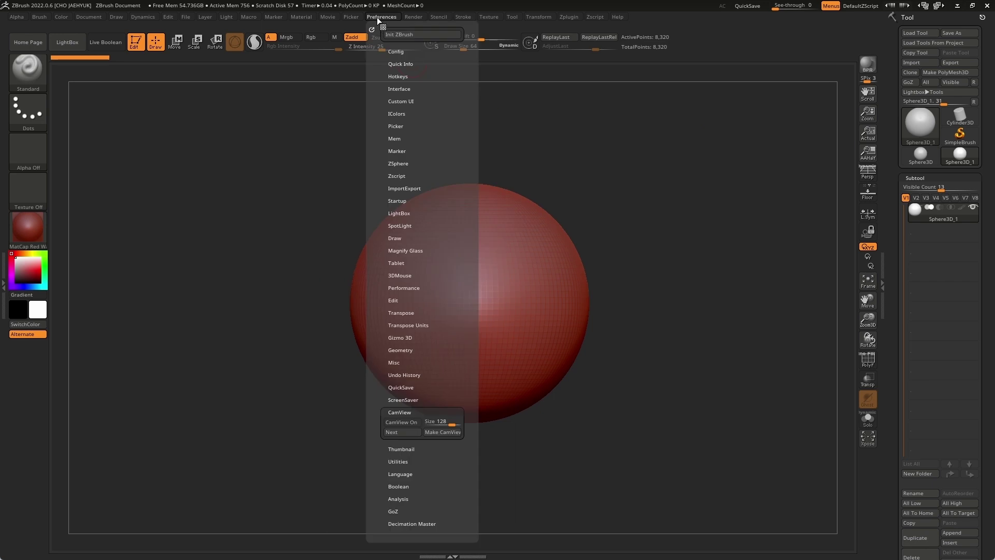
left_click(396, 53)
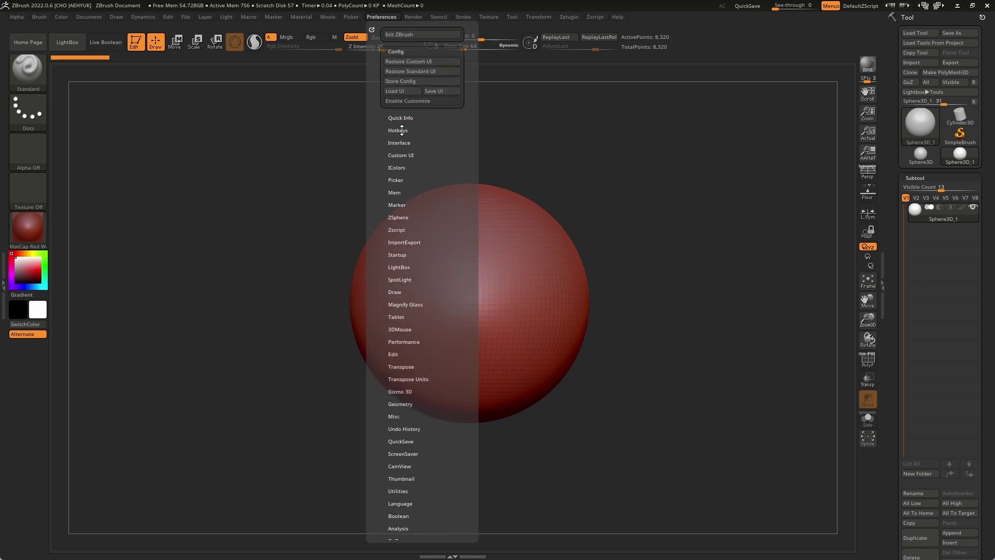
left_click(398, 144)
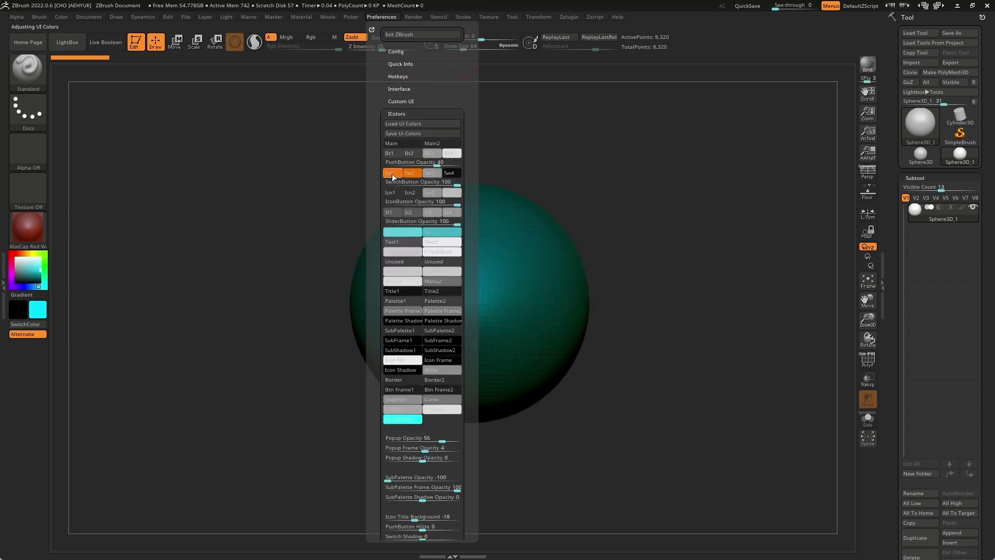
Pick teal for the Sw1 and Sw2 switch colours instead of orange
mouse_move(393, 177)
left_mouse_down()
mouse_move(30, 273)
mouse_move(44, 258)
left_mouse_up()
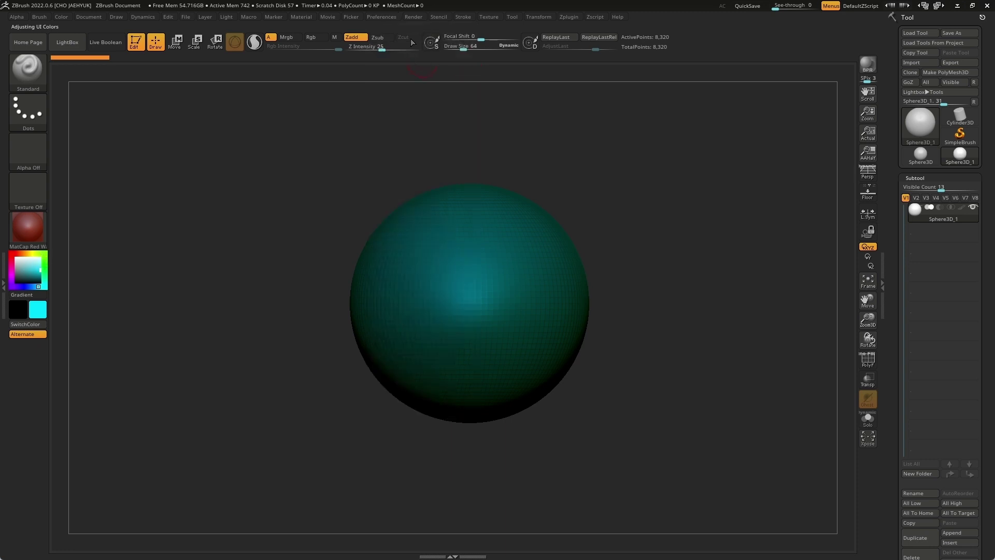
left_click(386, 20)
left_click_drag(412, 173, 30, 274)
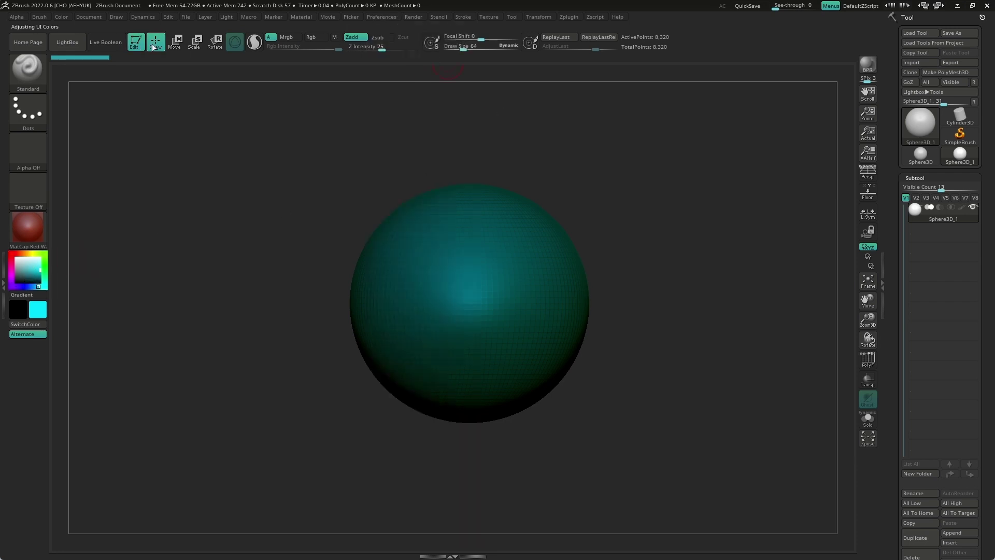
Pick a new Main interface colour in Icolors
left_click(382, 17)
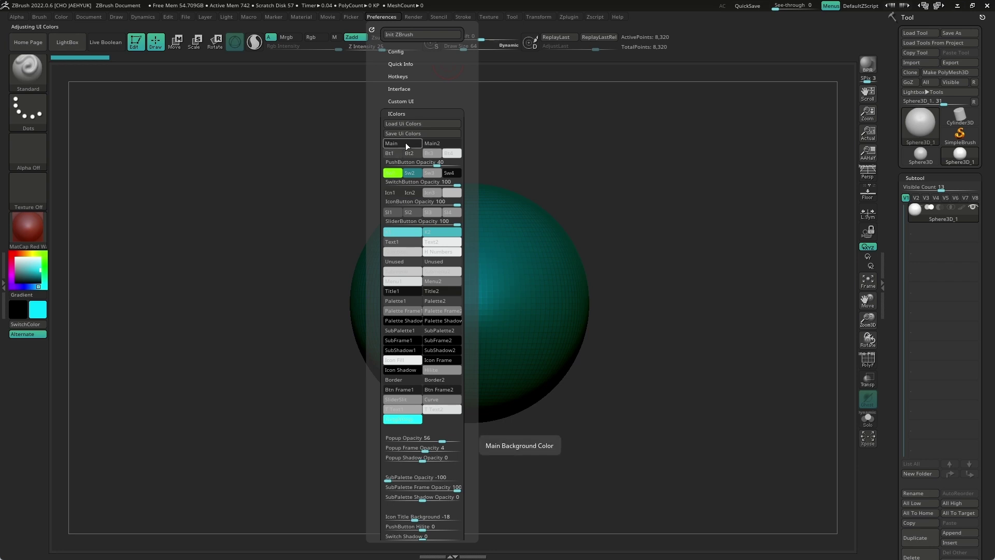
mouse_move(408, 146)
left_mouse_down()
mouse_move(616, 41)
mouse_move(451, 143)
left_mouse_up()
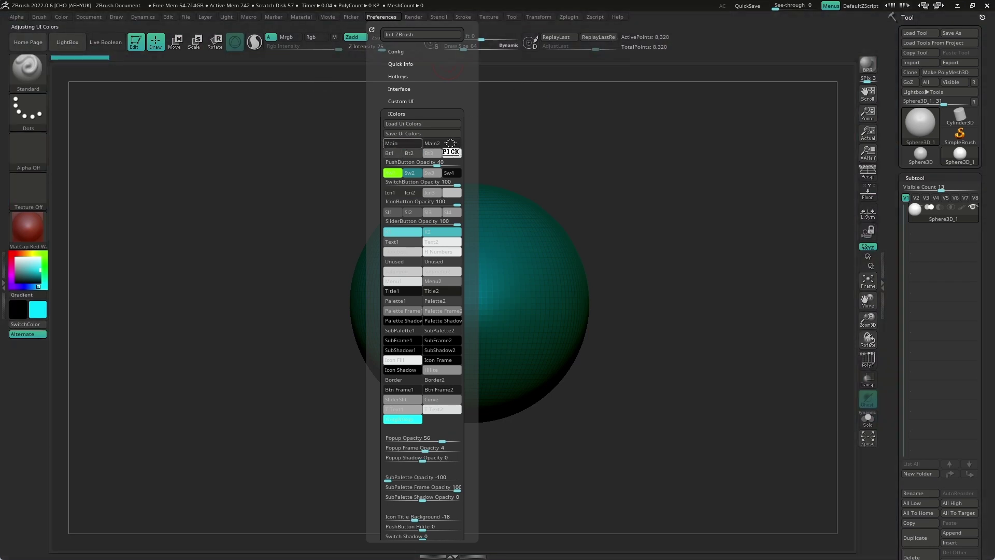
left_click_drag(450, 147, 386, 42)
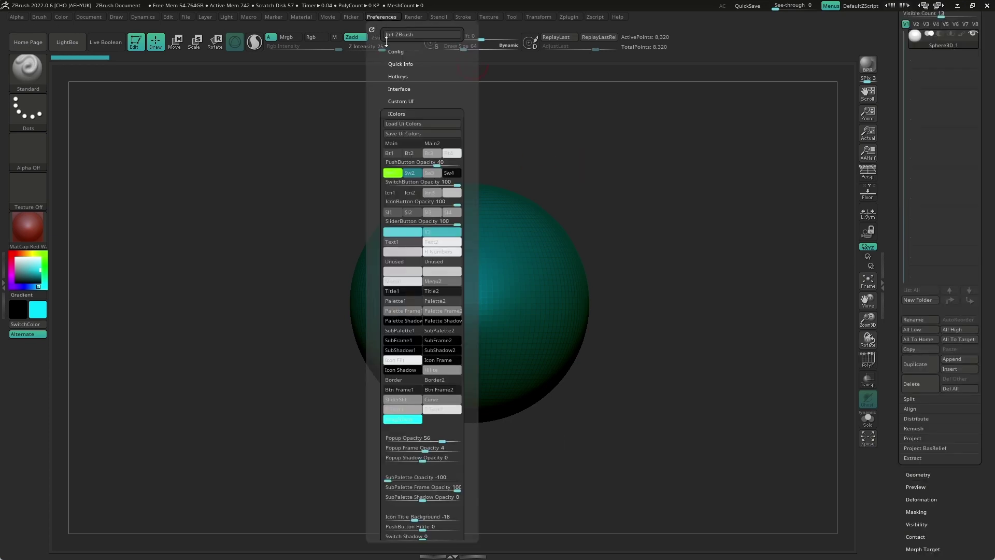
Enable interface customization and add the Visibility HidePt button to the top shelf
left_click(403, 52)
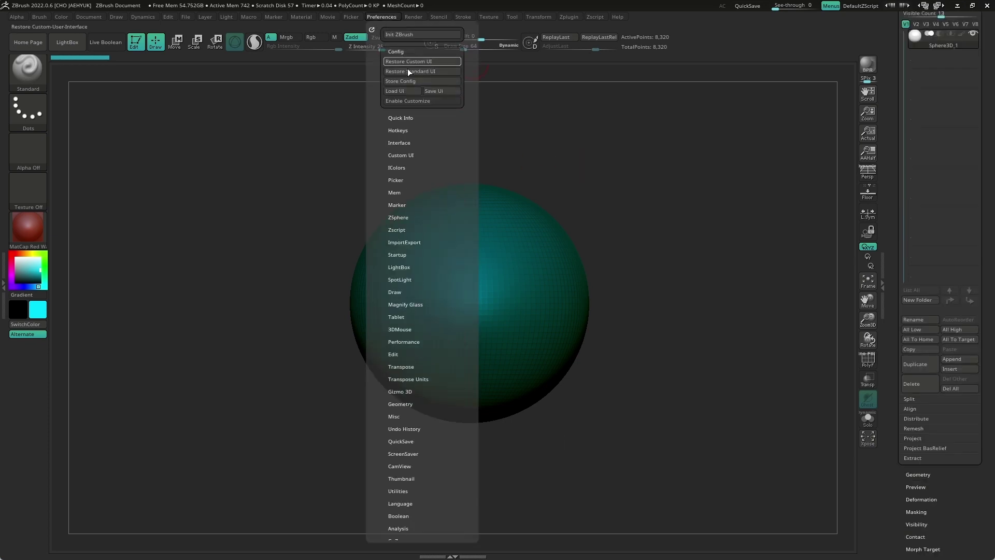
left_click(416, 101)
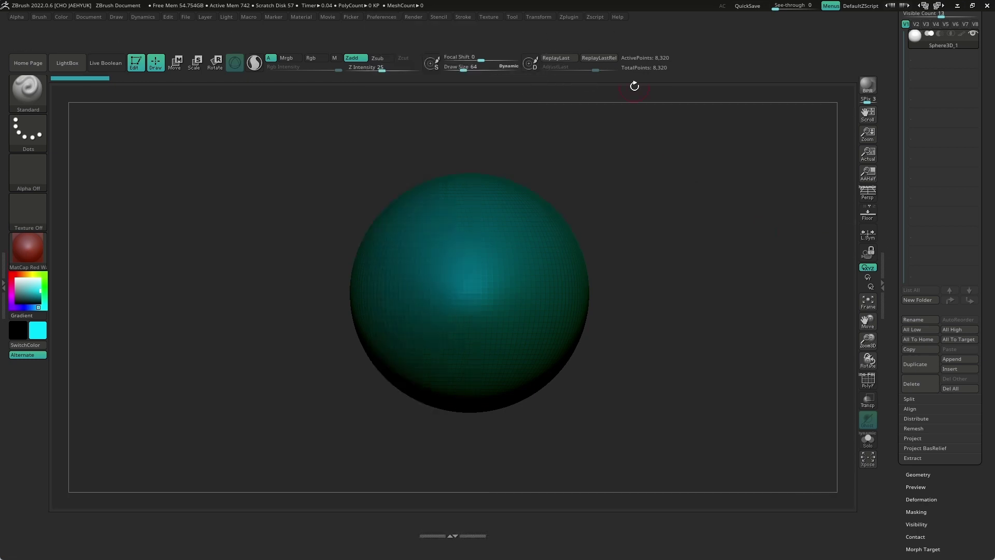
key("ctrl")
scroll(915, 370, "down", 5)
left_click(917, 261)
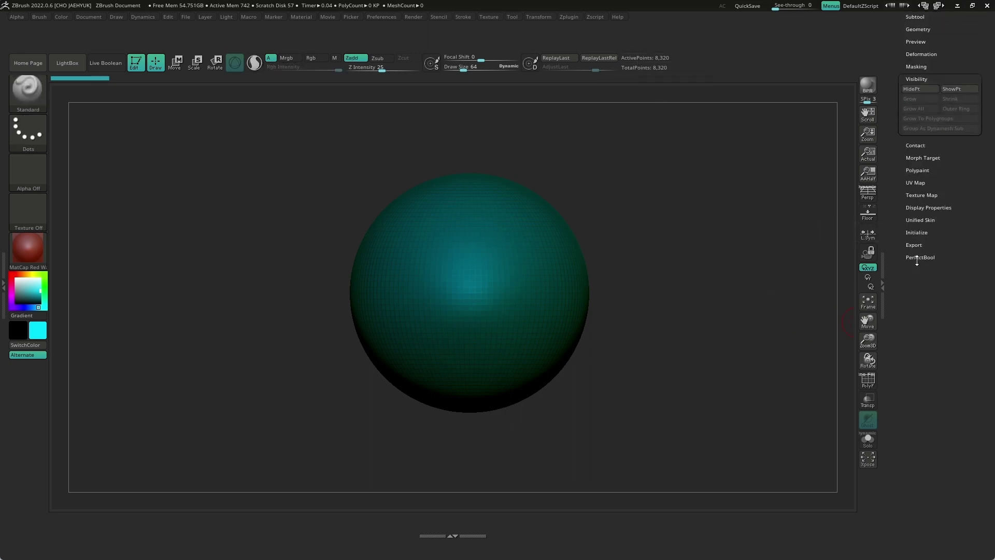
scroll(897, 173, "up", 3)
key("ctrl")
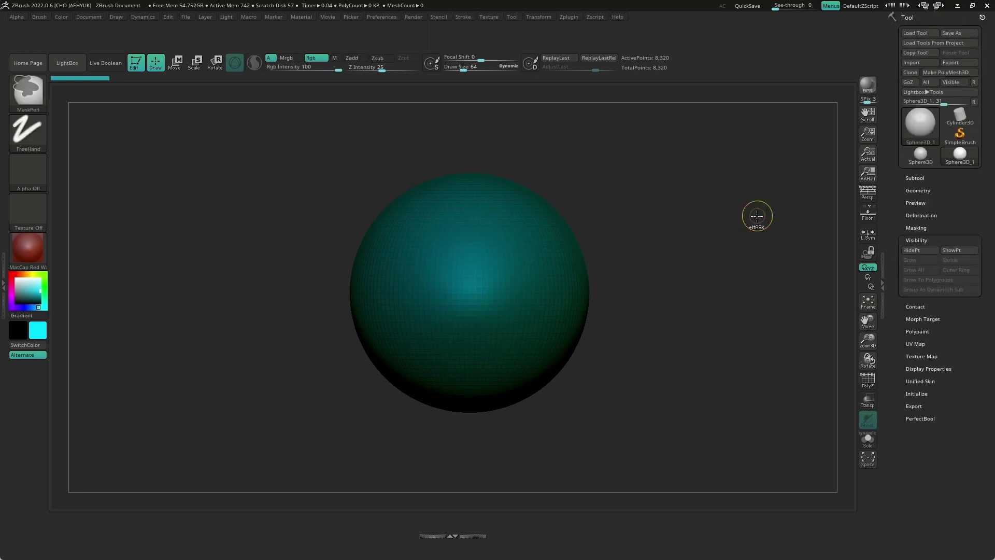
mouse_move(921, 251)
left_mouse_down("ctrl+alt")
mouse_move(690, 60)
mouse_move(706, 61)
left_mouse_up("ctrl+alt")
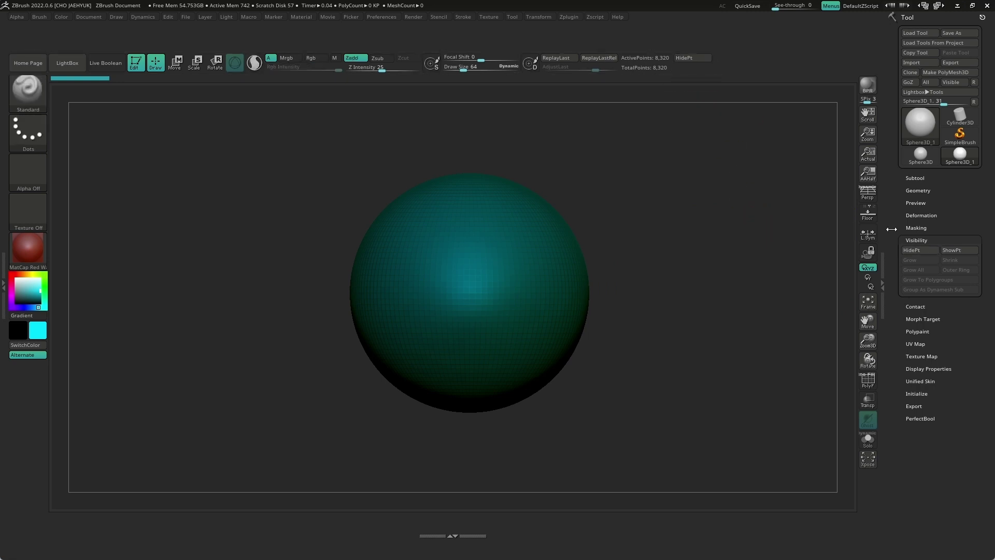
Expand the Polypaint and Texture Map settings in the Tool palette
left_click(909, 330)
left_click(922, 327)
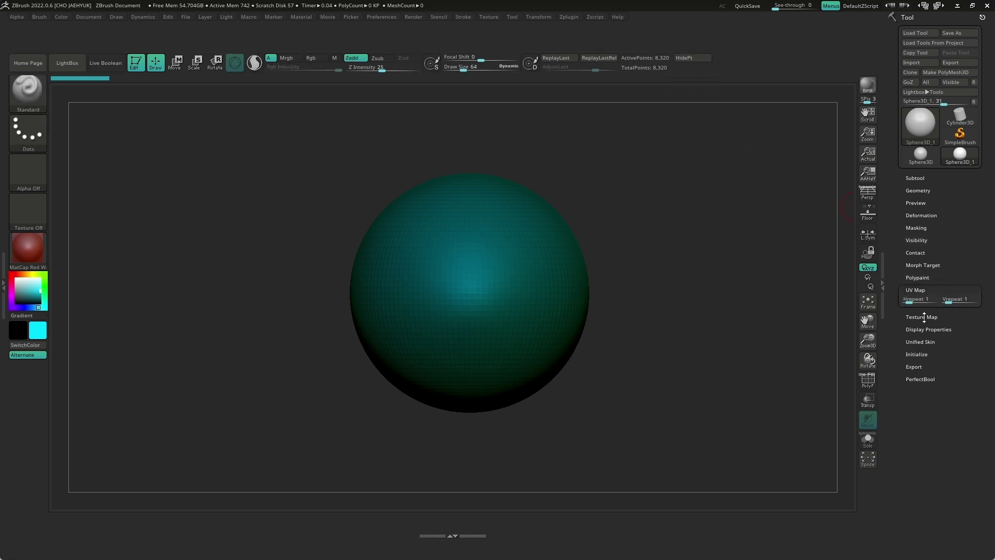
key("ctrl")
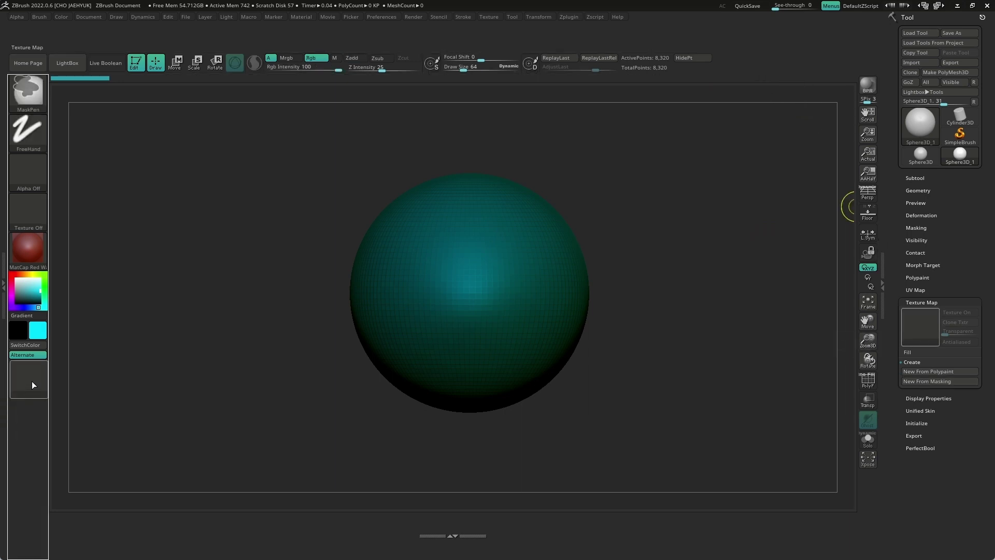
Place New From Masking on the shelf, then drag it and HidePt off again
left_click_drag(134, 355, 42, 383)
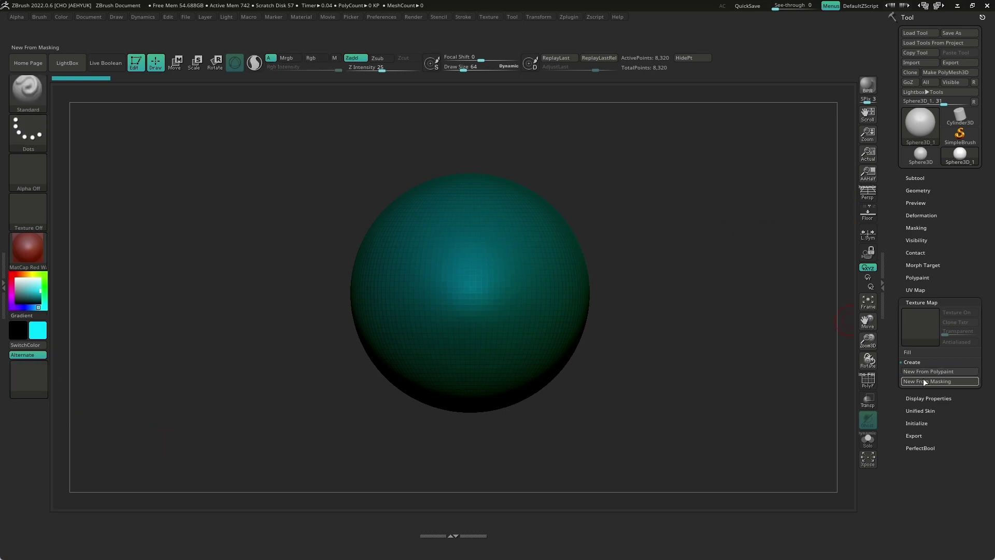
mouse_move(927, 381)
left_mouse_down("ctrl+alt")
mouse_move(707, 66)
mouse_move(656, 182)
left_mouse_up("ctrl+alt")
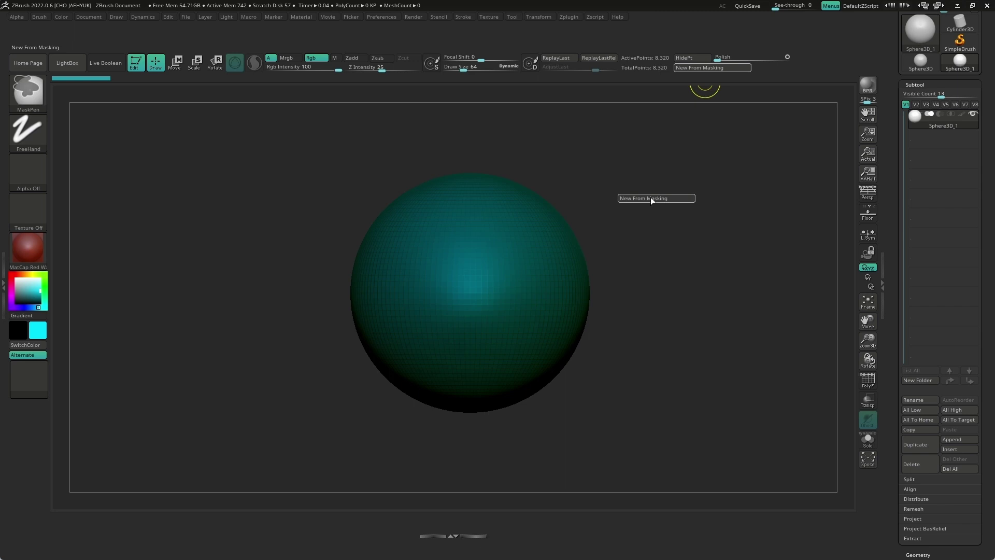
left_click_drag(651, 196, 651, 195, "ctrl+alt")
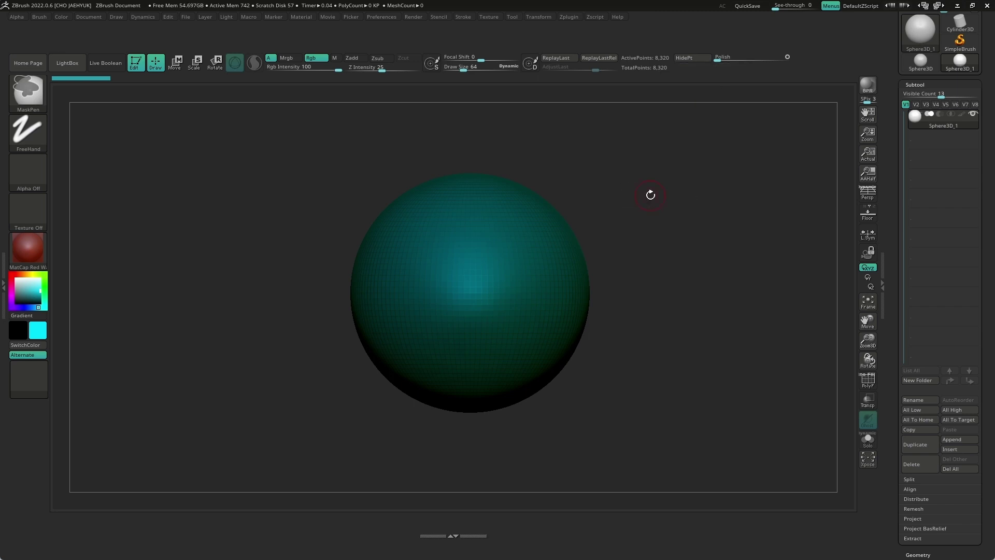
left_click_drag(692, 58, 658, 221, "ctrl+alt")
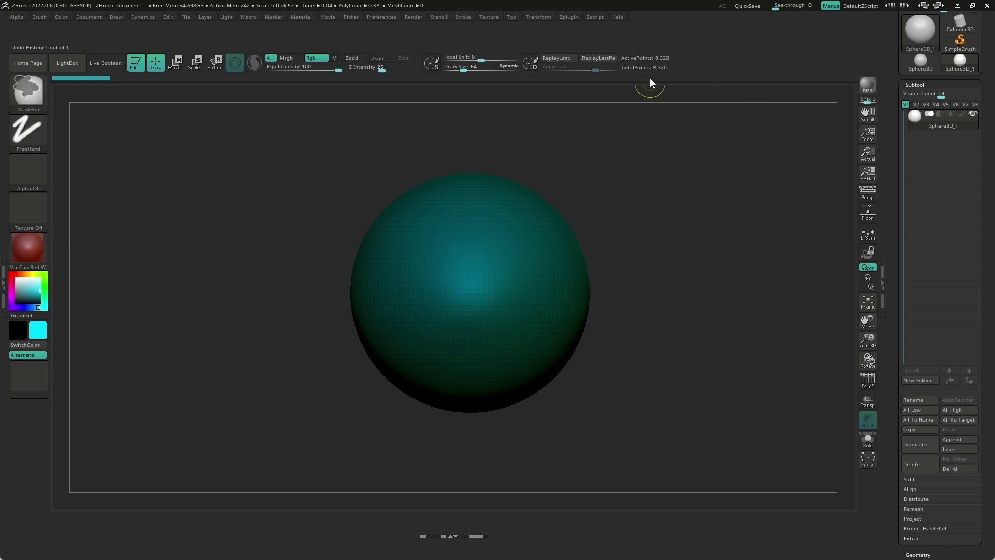
Toggle Enable Customize off and back on in Preferences > Config
left_click(384, 18)
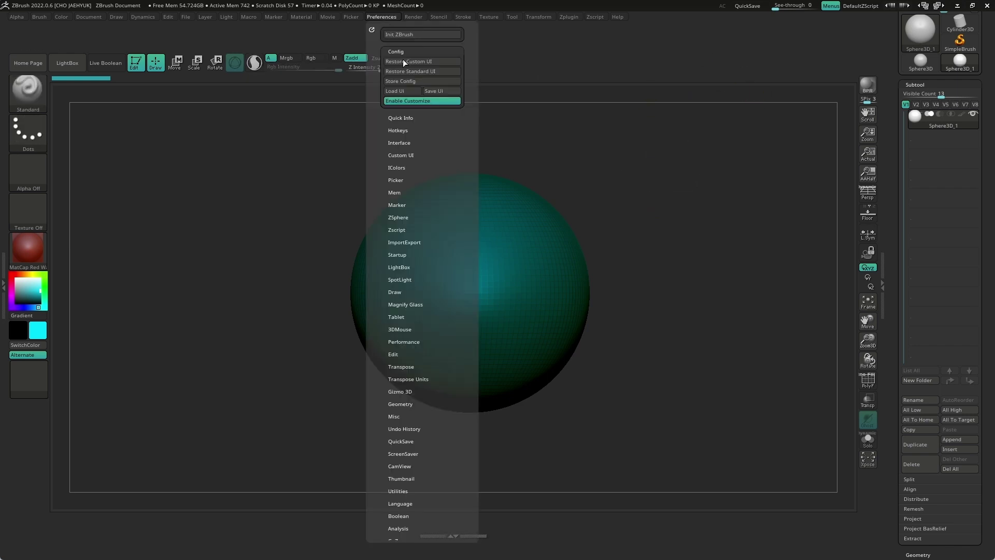
left_click(404, 101)
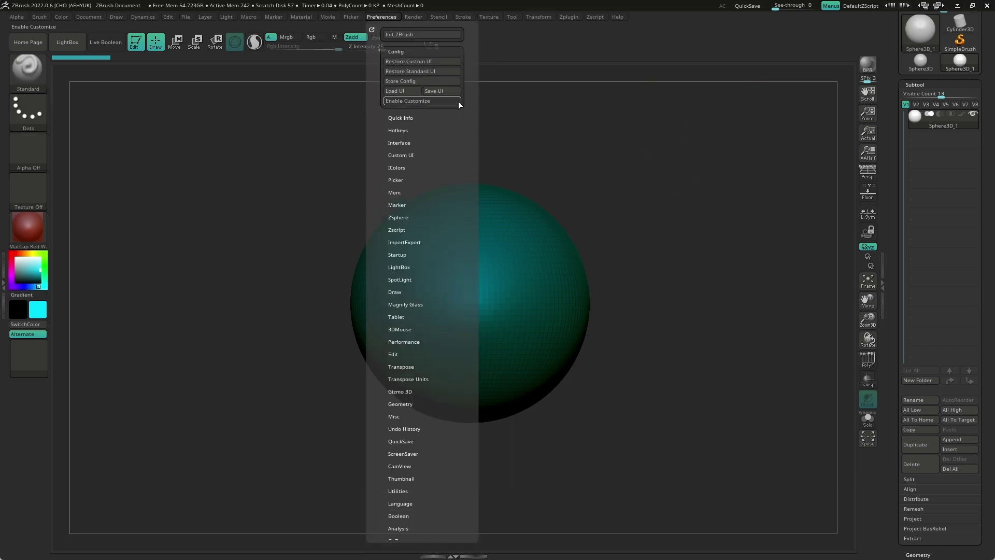
left_click(417, 101)
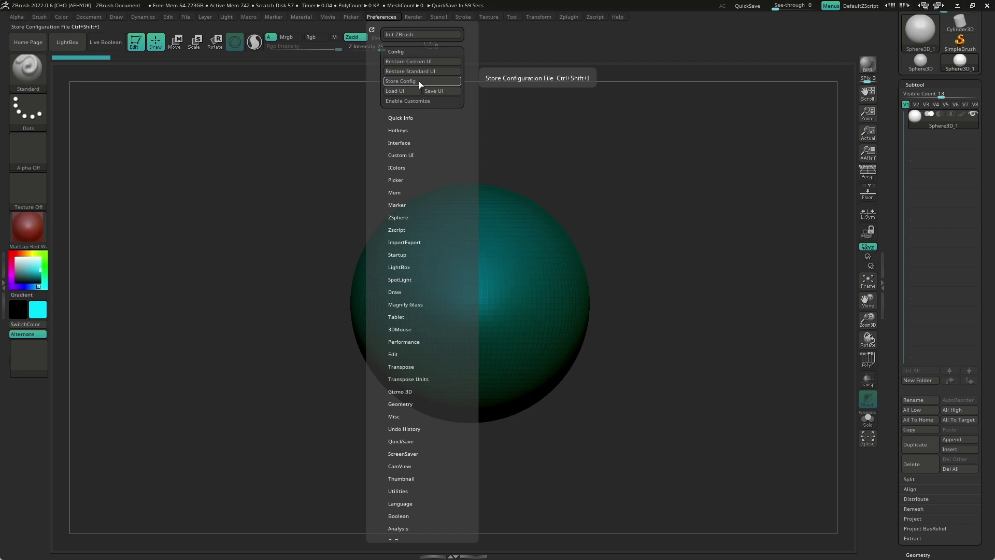
Add New From Masking and the Deformation Polish slider to the top shelf
left_click_drag(928, 381, 705, 66, "ctrl+alt")
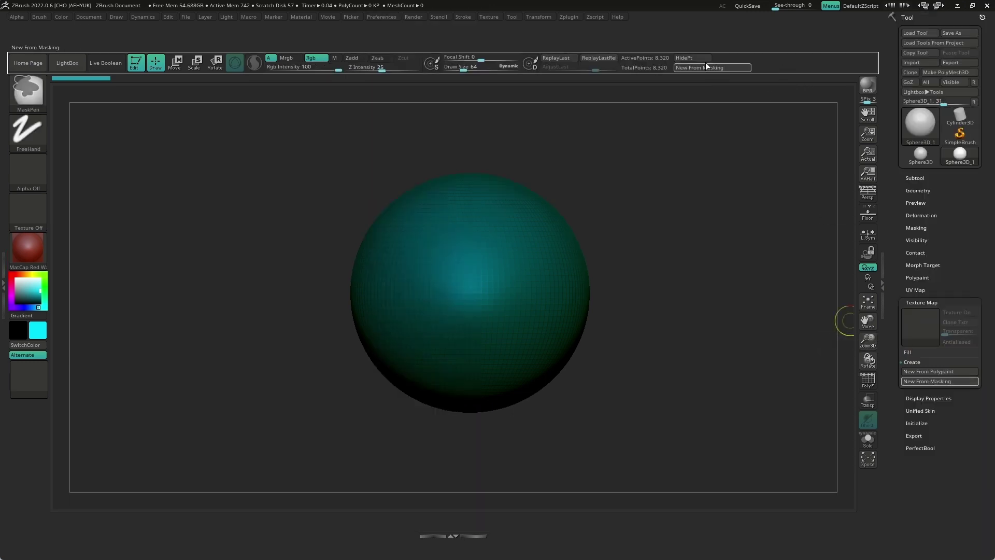
left_click(921, 215)
left_click_drag(911, 232, 746, 57, "ctrl+alt")
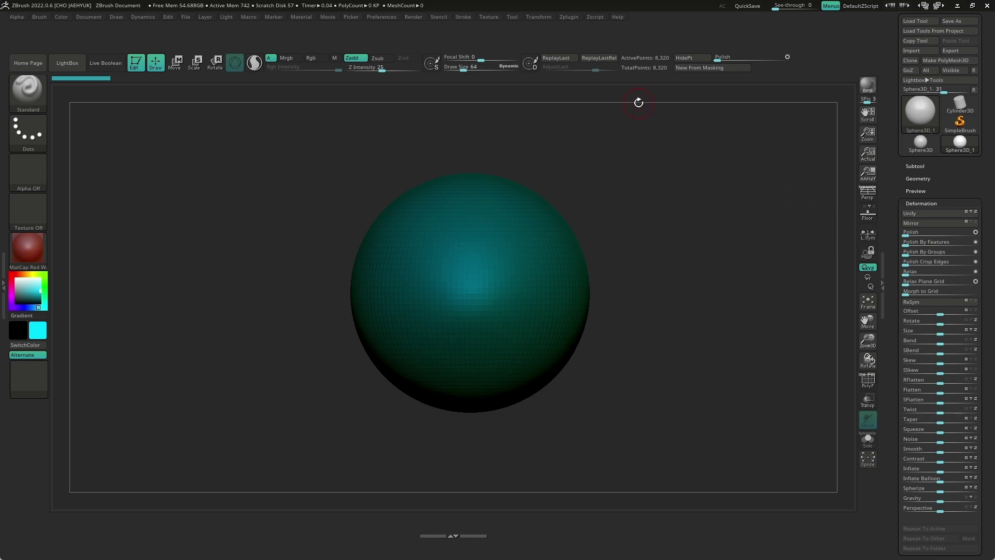
left_click(916, 167)
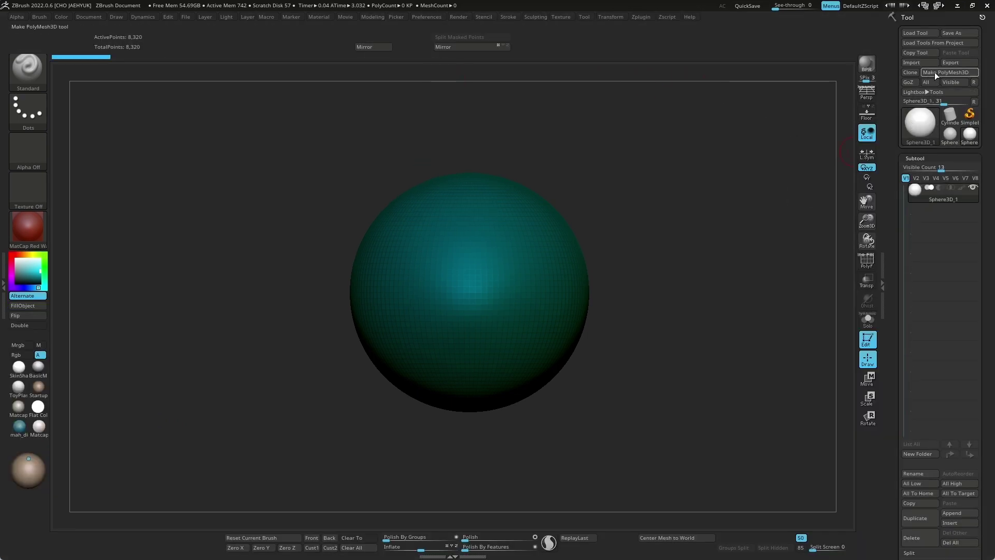
Convert the sphere to a PolyMesh3D with Make PolyMesh3D
left_click(946, 72)
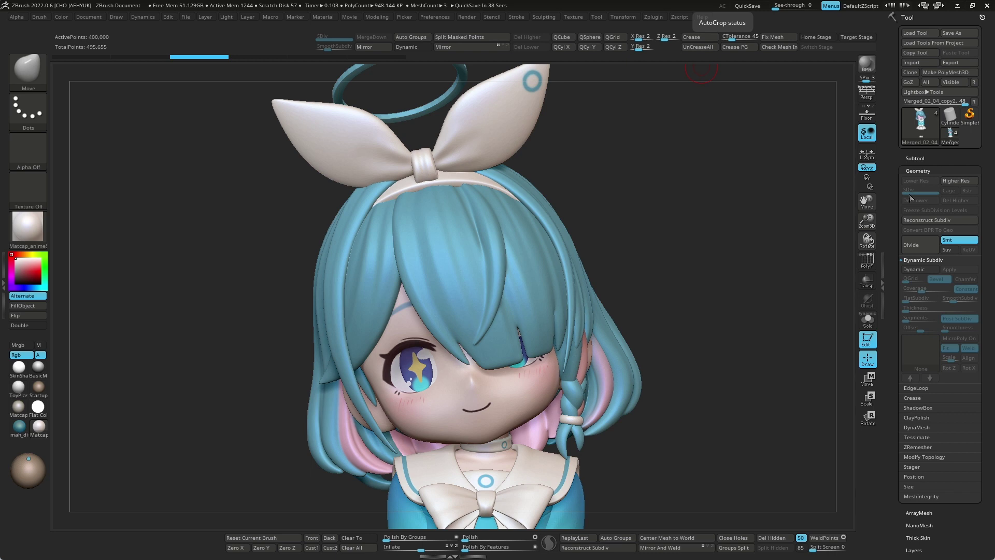
Preview Dynamic subdivision on and off, then expand the EdgeLoop and ShadowBox settings
left_click(422, 48)
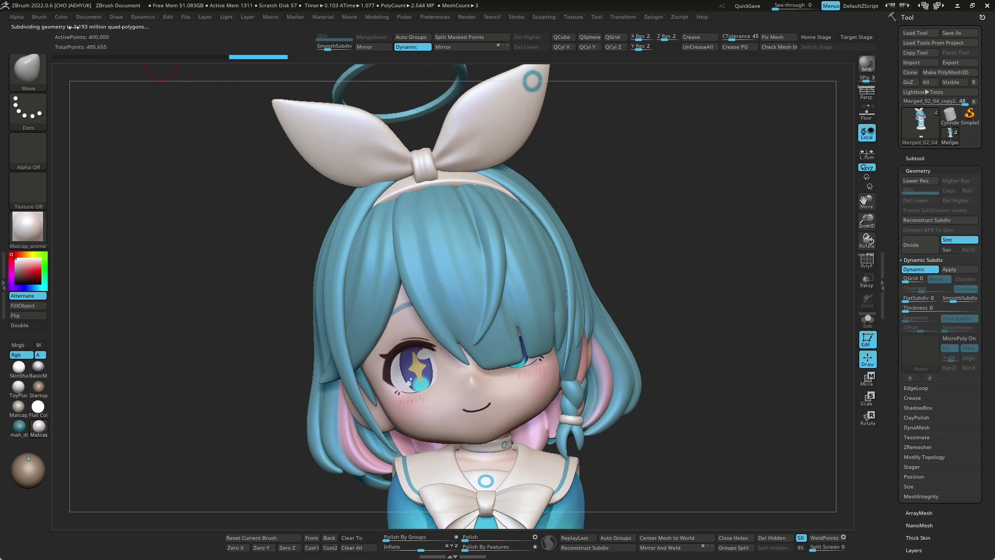
left_click(406, 47)
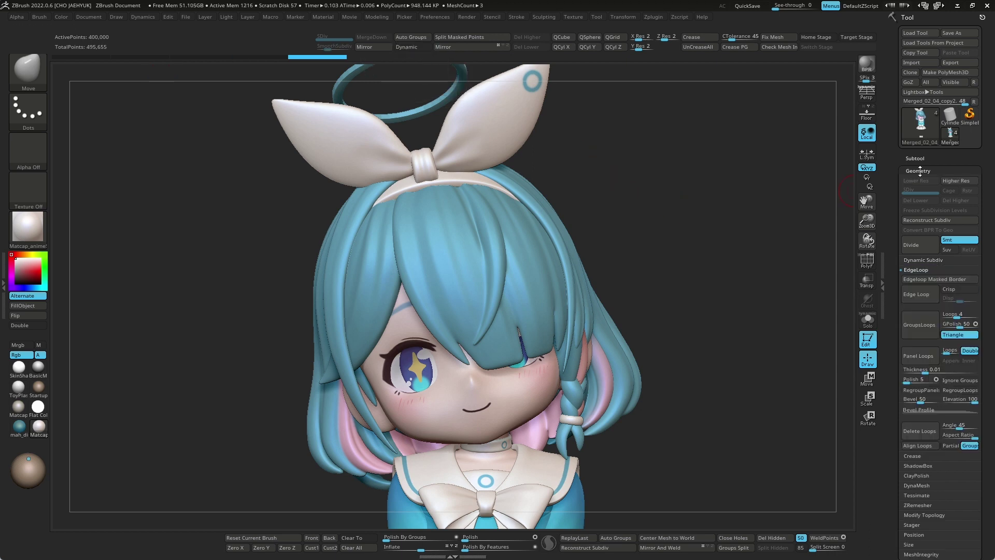
left_click(924, 259)
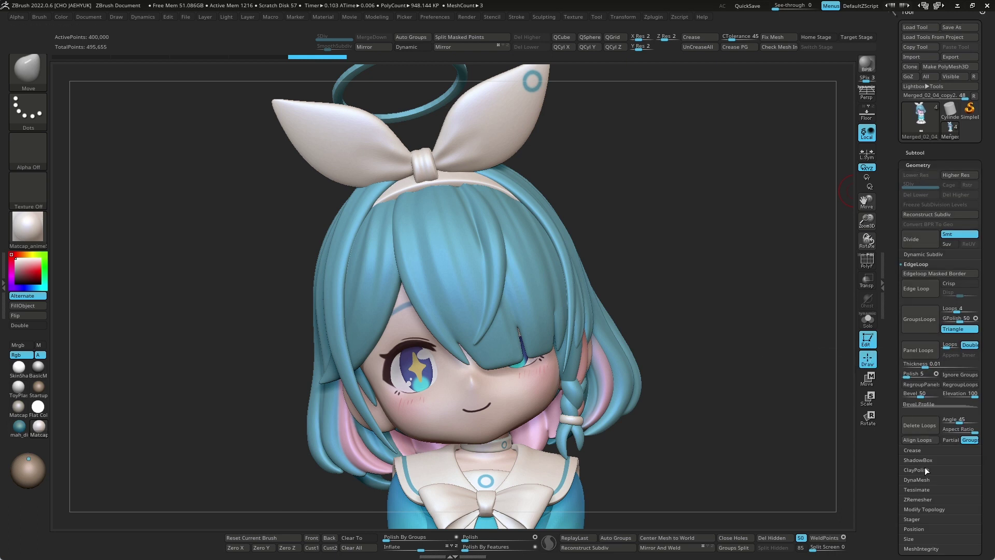
left_click(921, 460)
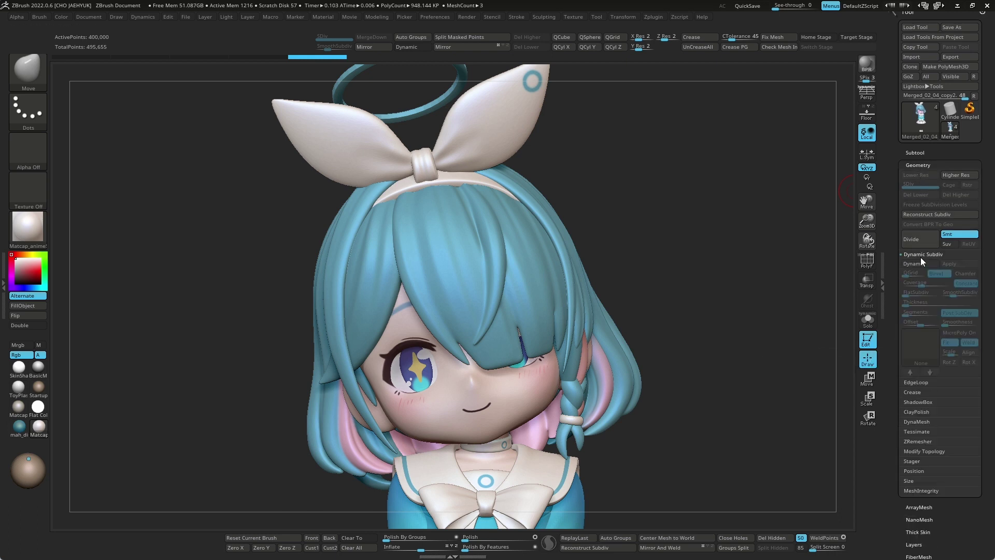
Browse the Polygroups and Modify Topology settings in the Tool palette
left_click(918, 164)
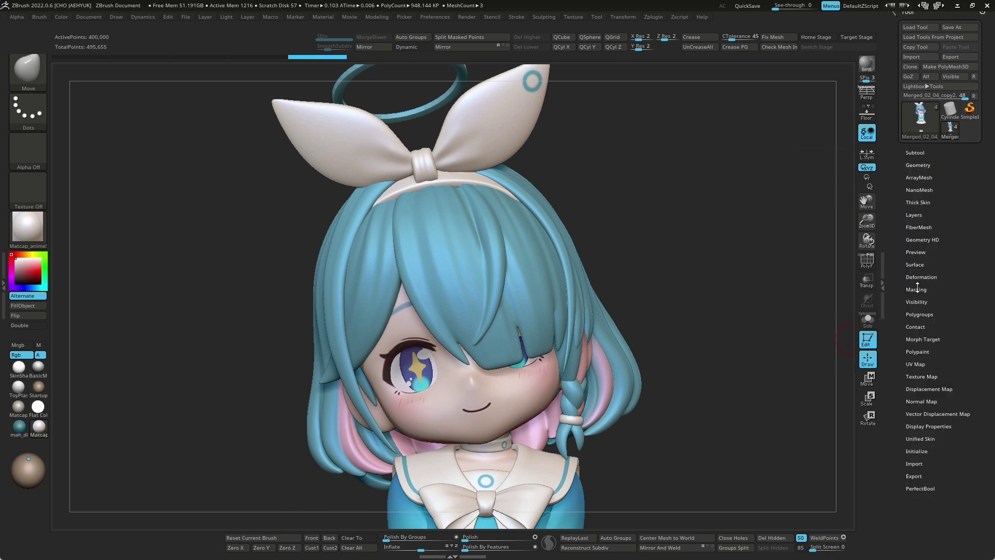
left_click(920, 315)
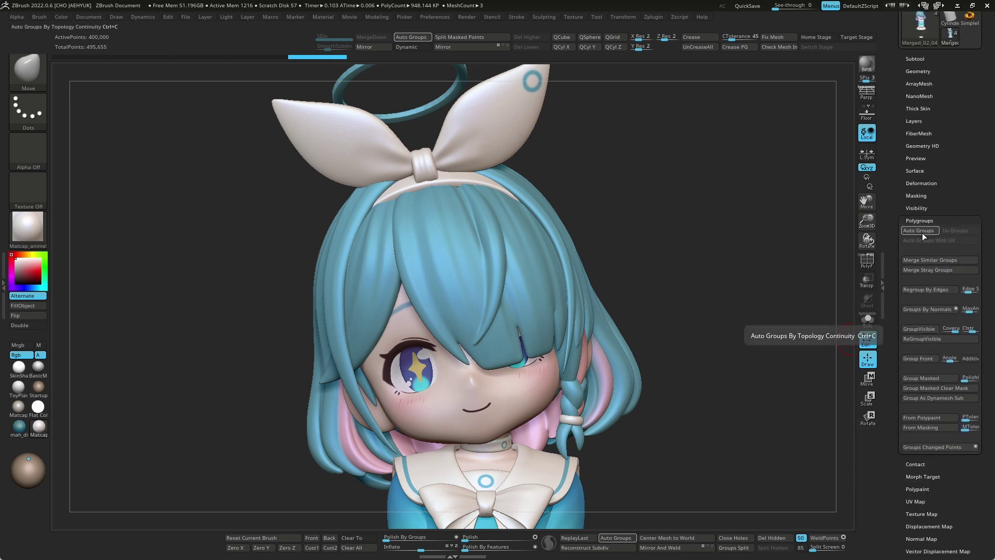
left_click(916, 70)
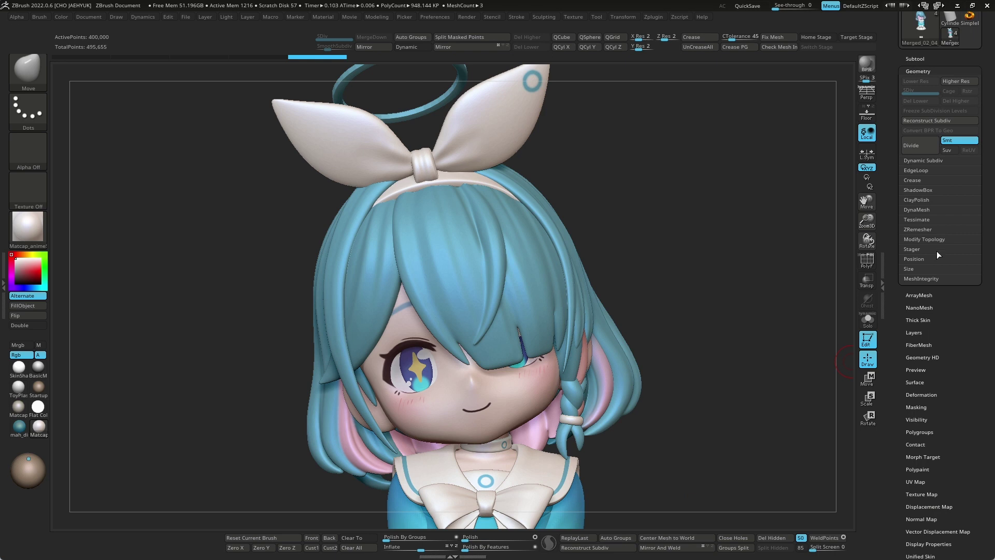
left_click(923, 240)
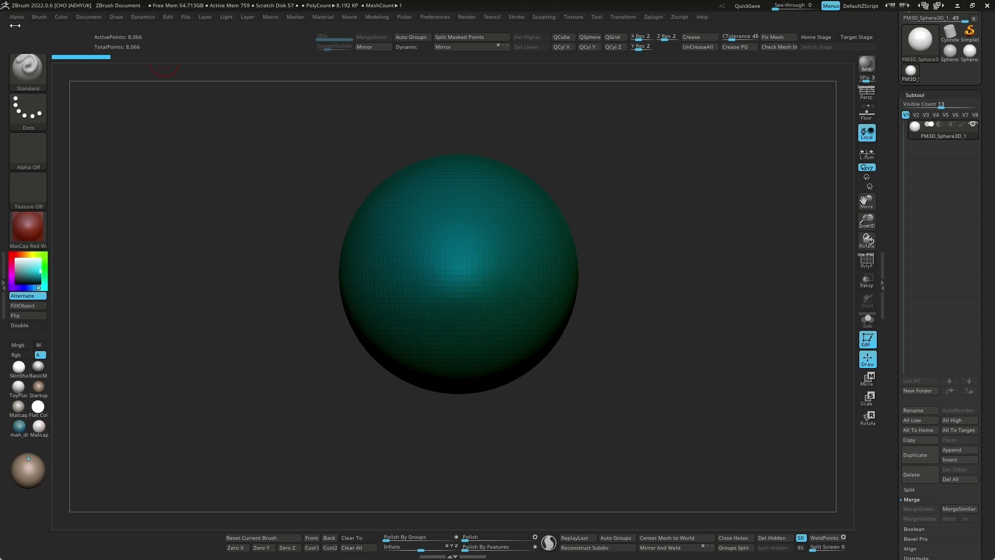
Start assigning a custom hotkey to the Subtool Rename command
left_click(922, 409, "ctrl+alt")
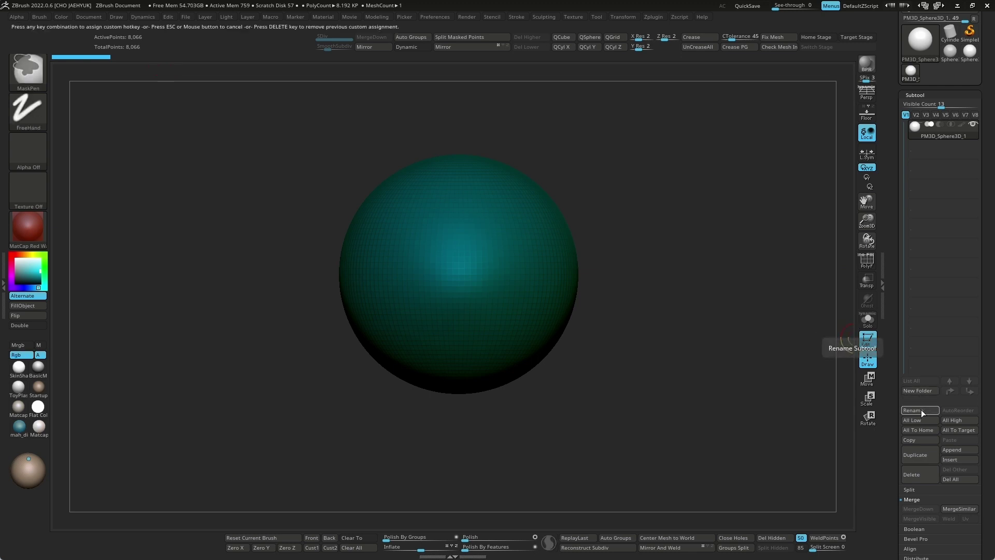